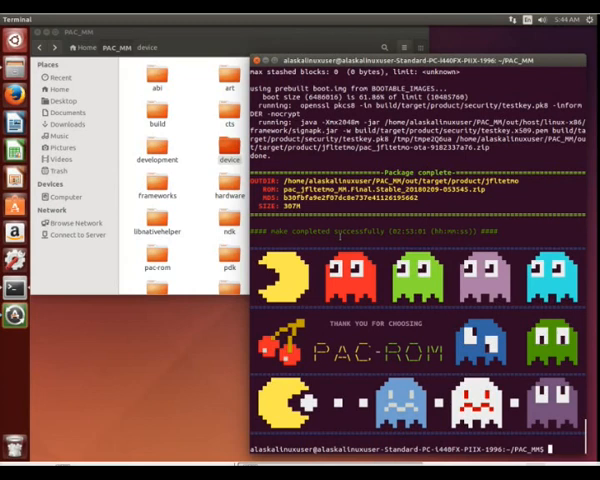
# Step: Highlight the 'make completed successfully' line and dismiss the Terminal window to reveal Files
pyautogui.tripleClick(338, 233)
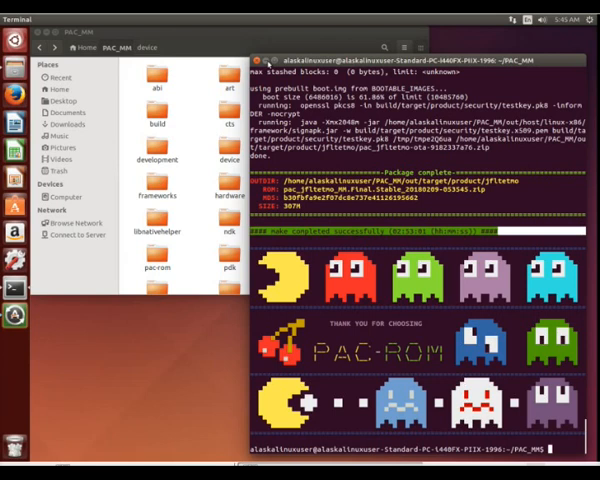
pyautogui.click(267, 62)
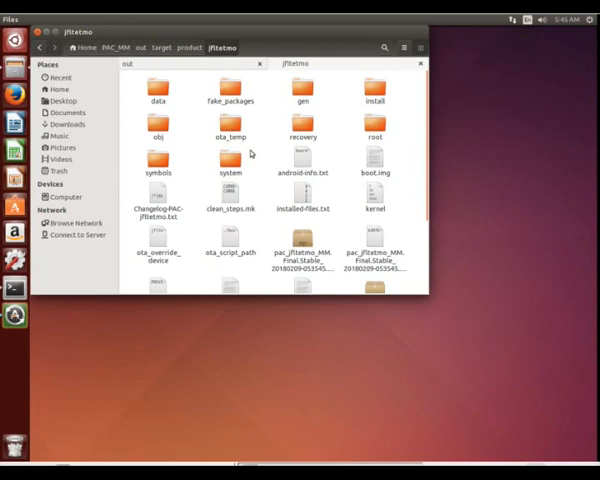
# Step: Select the pac_jfltetmo_MM.Final.Stable_20180209-053545.zip build (320.9 MB) in the jfltetmo folder
pyautogui.click(284, 237)
pyautogui.scroll(-1, 284, 237)
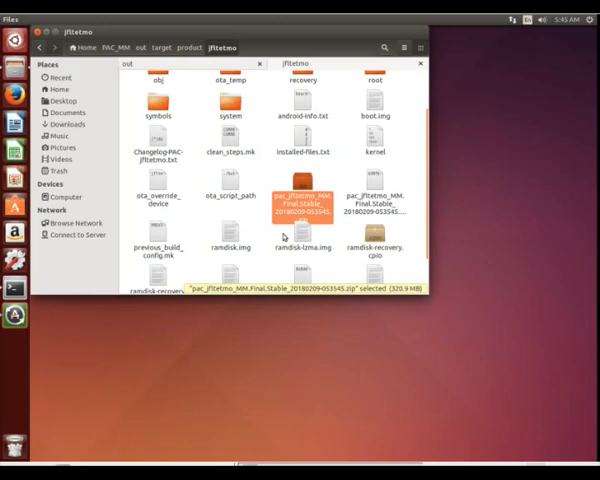